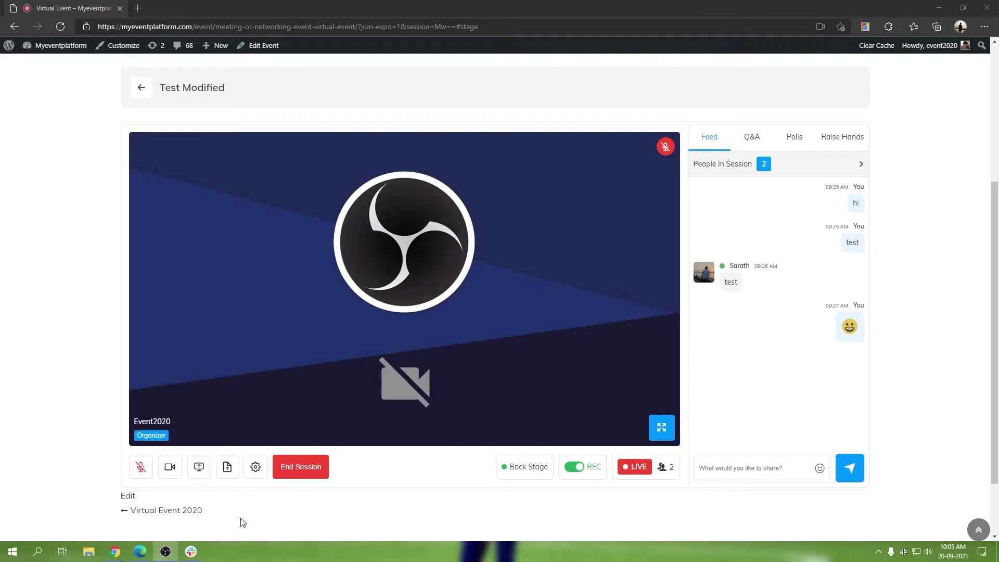
Raise the attendee's hand to request the stage, then return to the organizer's session view
mouse_move(115, 552)
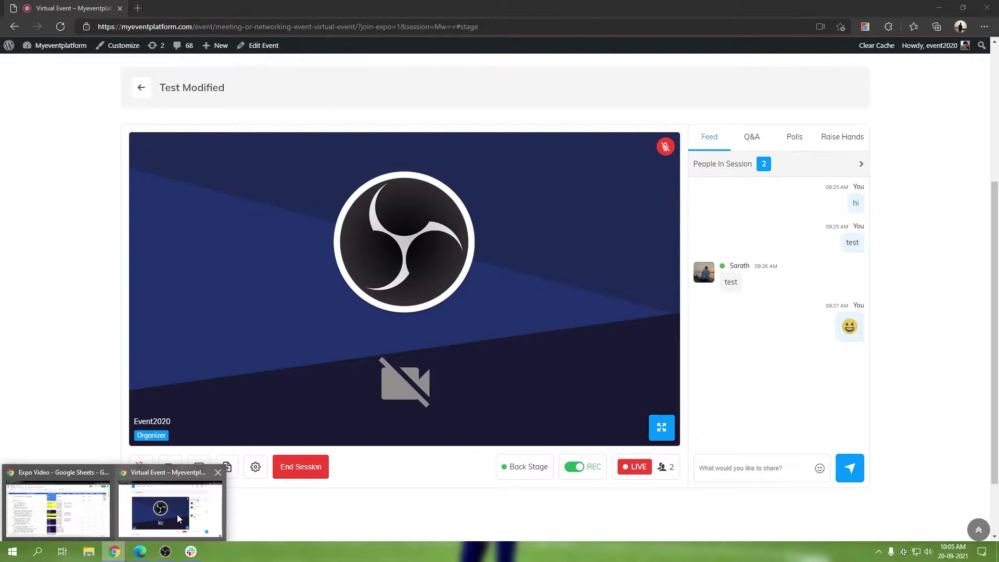
click(180, 515)
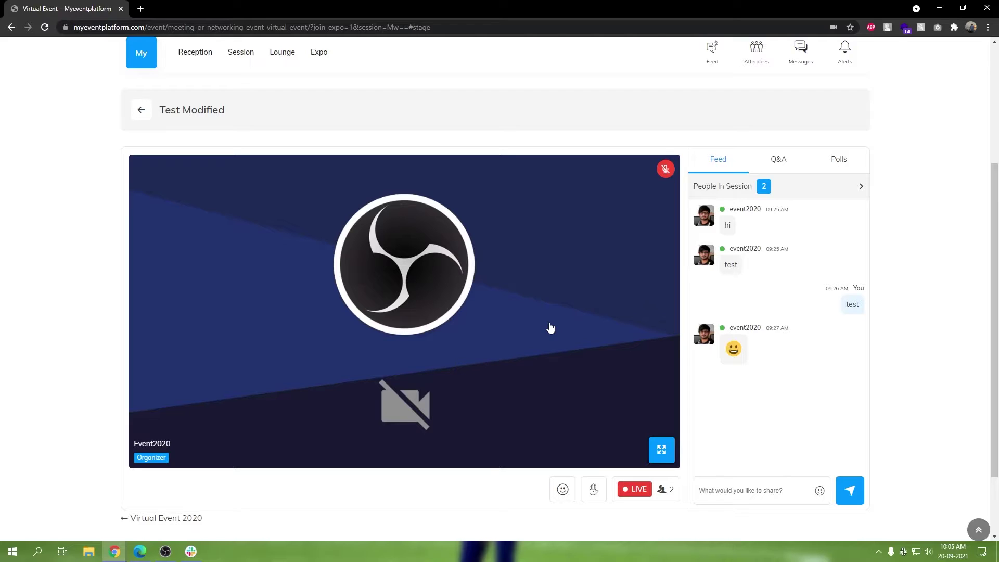
click(592, 492)
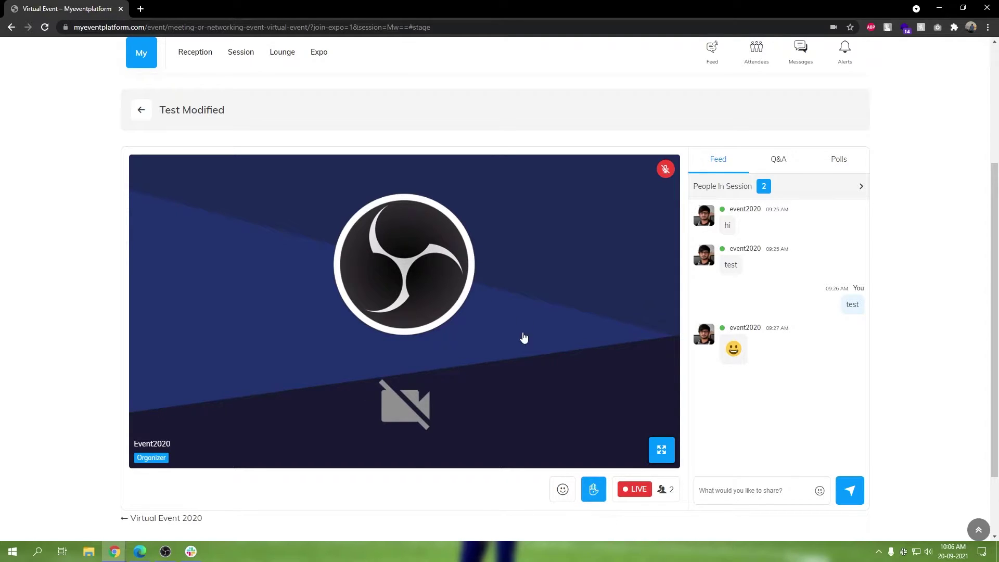
mouse_move(139, 552)
click(170, 508)
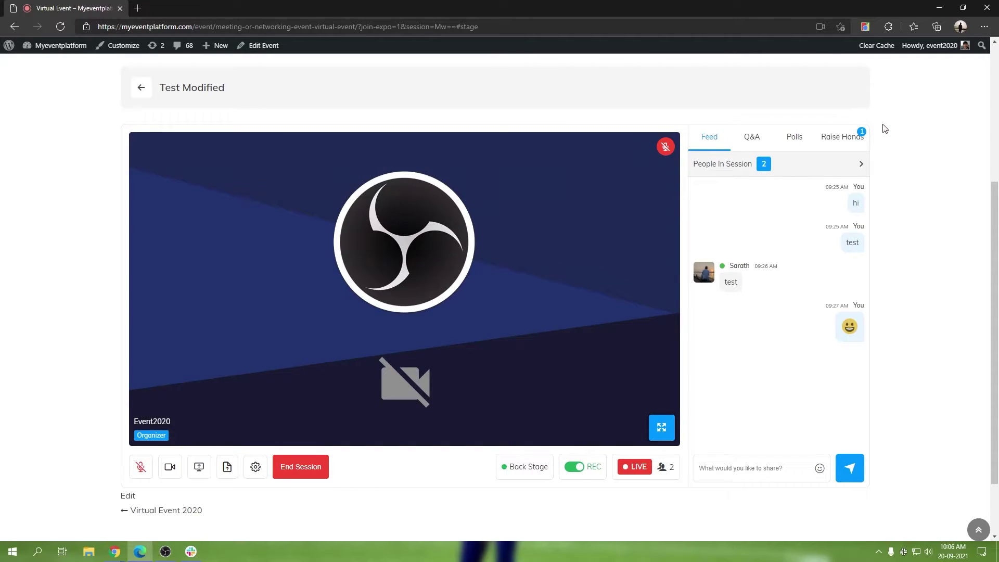
Open the Raise Hands list and highlight the requester's name and the 10:05 request time
click(838, 145)
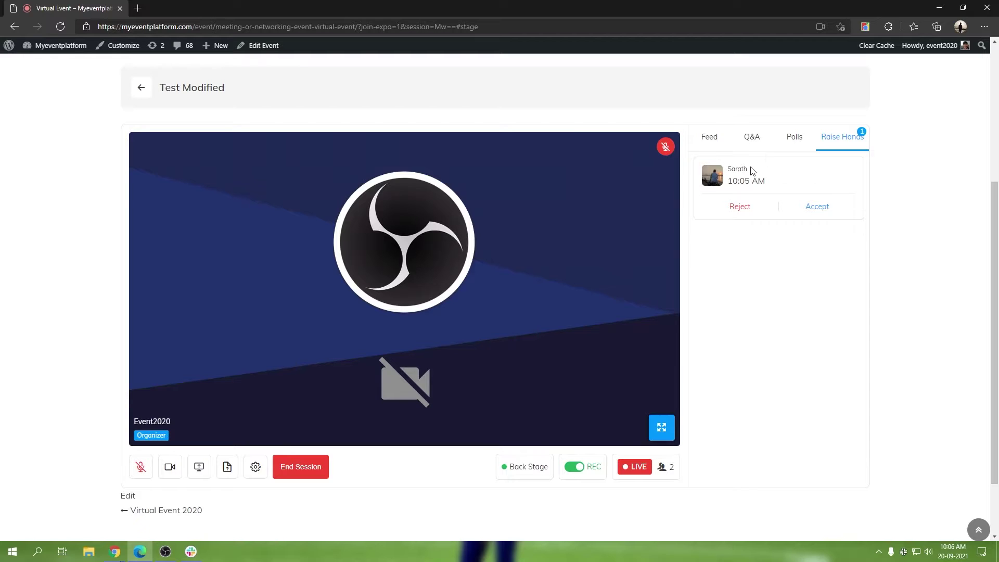
double_click(731, 170)
drag(729, 181, 749, 181)
click(800, 251)
Lower the attendee's raised hand and return to the organizer's stage view
mouse_move(115, 551)
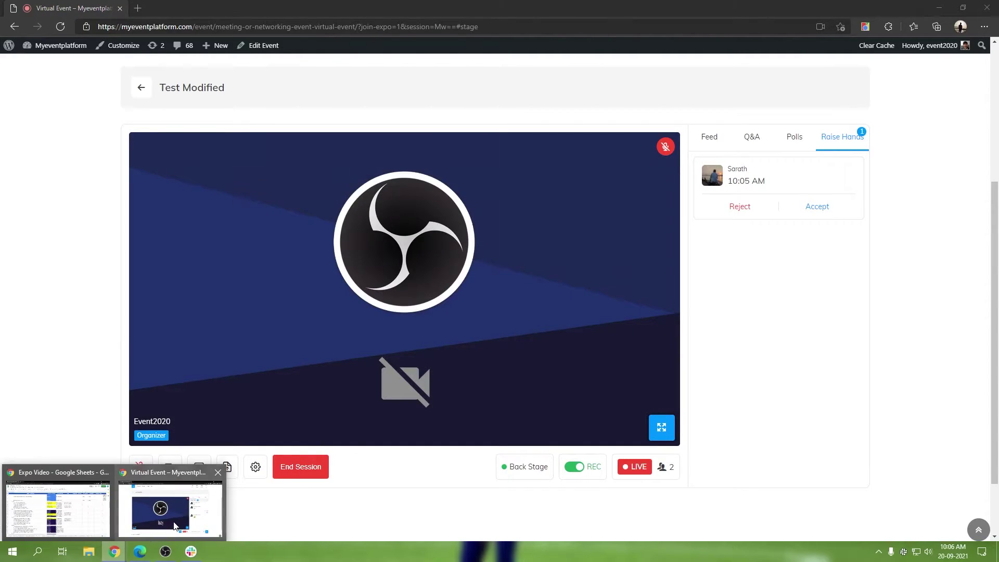
click(175, 525)
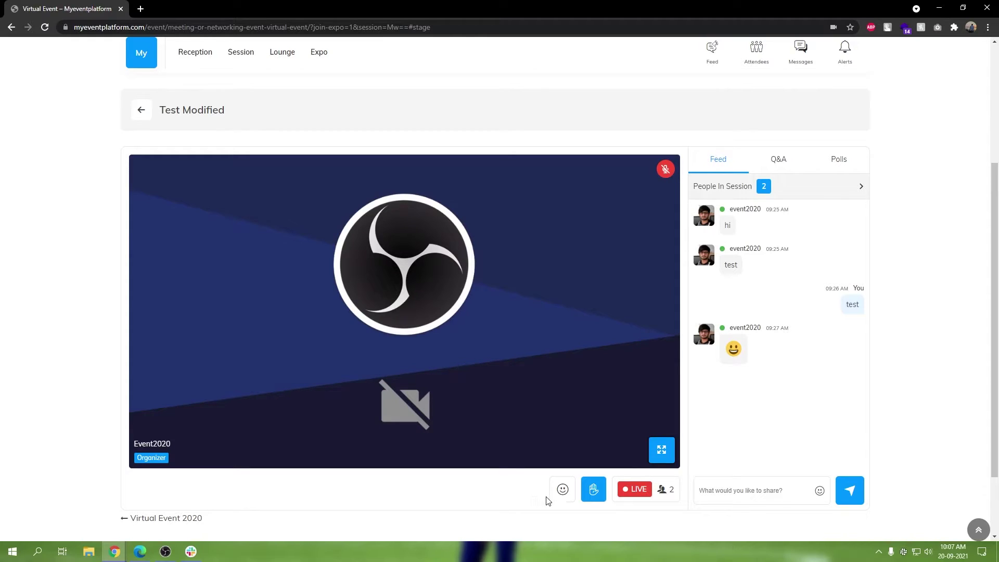
click(601, 496)
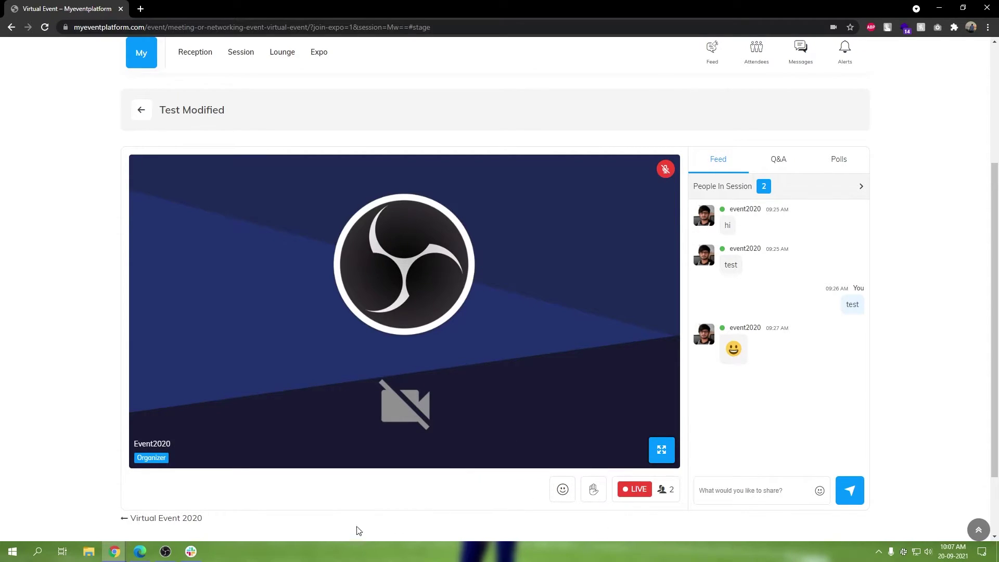
click(140, 551)
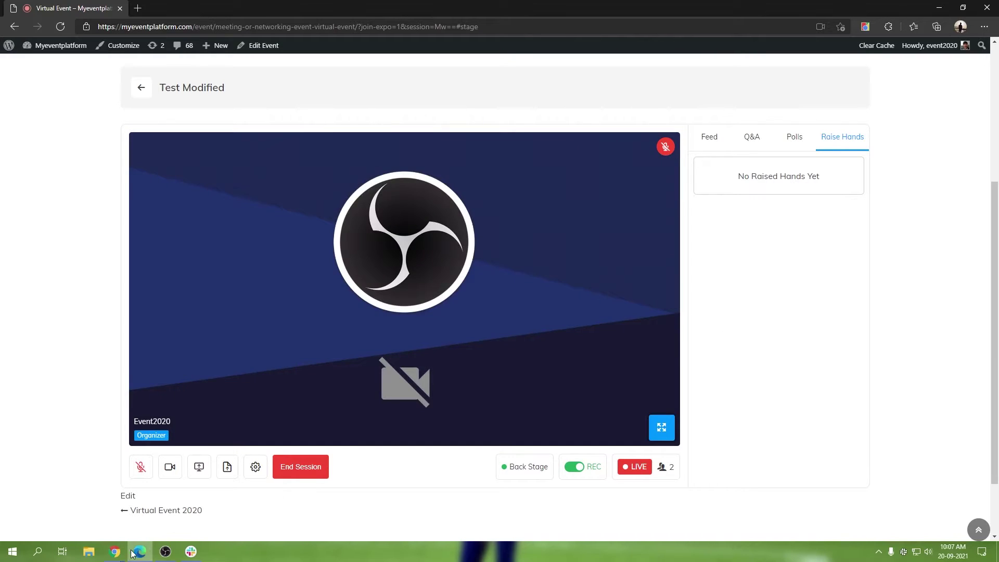
Raise the attendee's hand again and return to the organizer's raise-hand requests
mouse_move(124, 557)
click(169, 528)
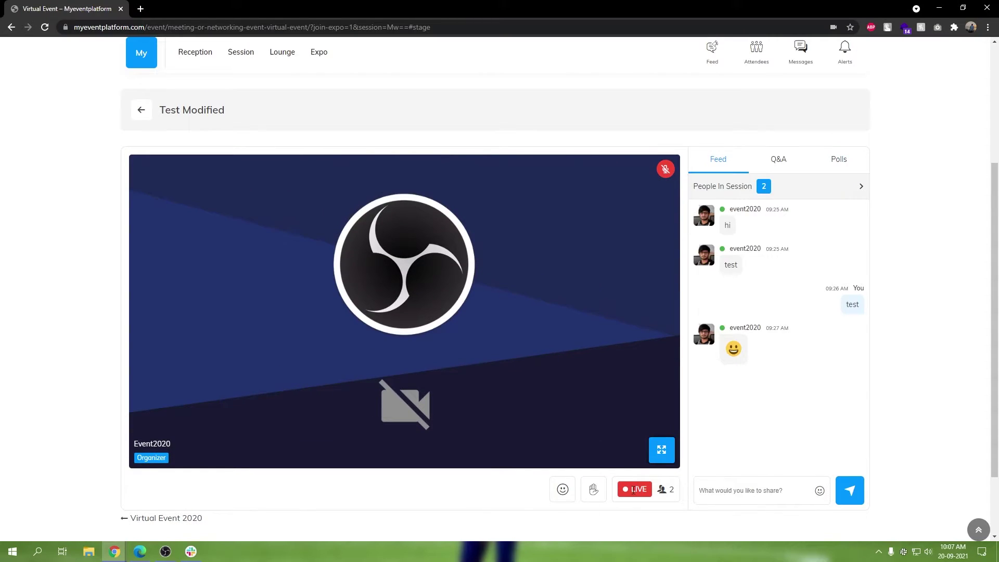
click(592, 489)
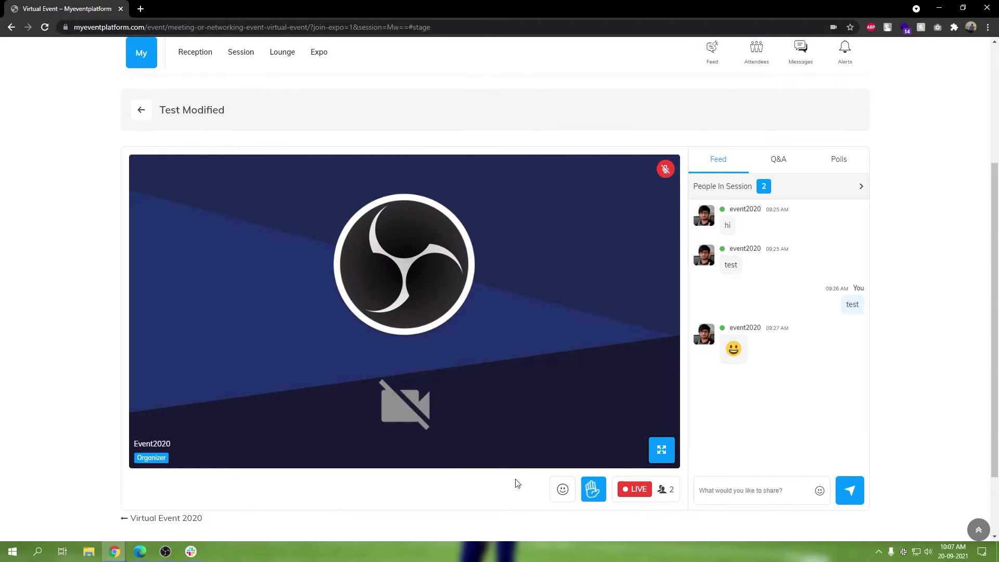
click(139, 552)
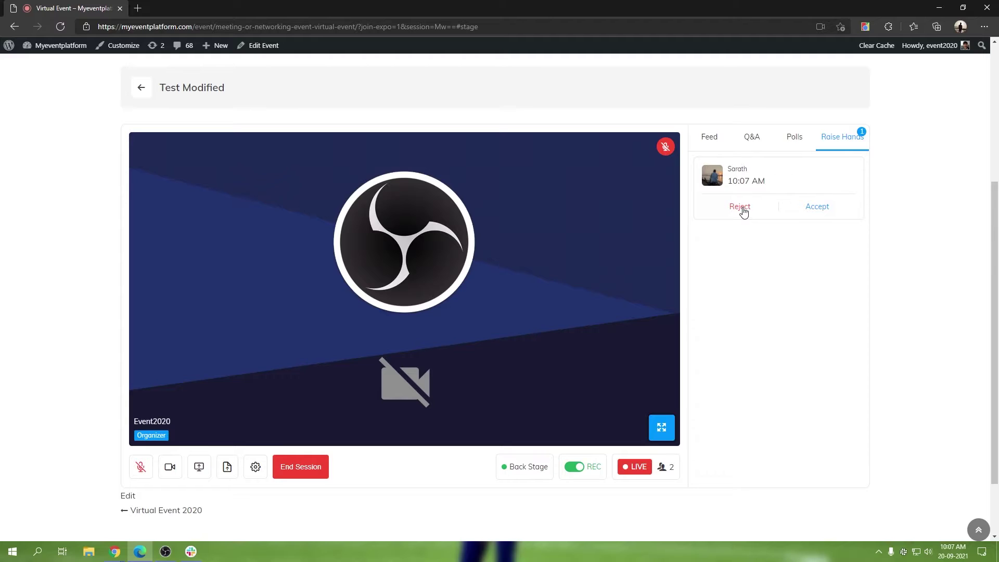
Reject the stage request and dismiss the rejection notice in the attendee's view
click(740, 206)
click(114, 552)
click(172, 519)
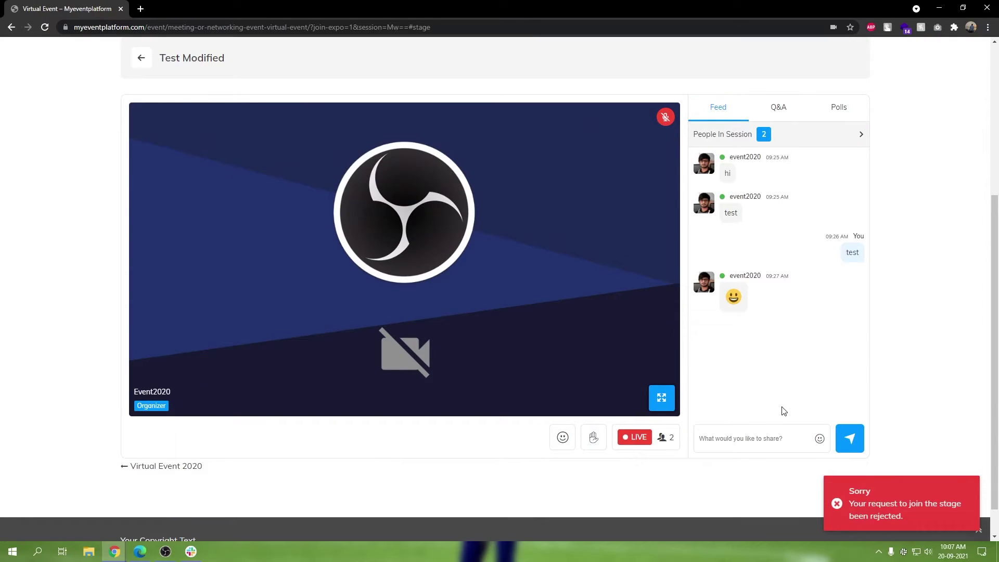
click(852, 492)
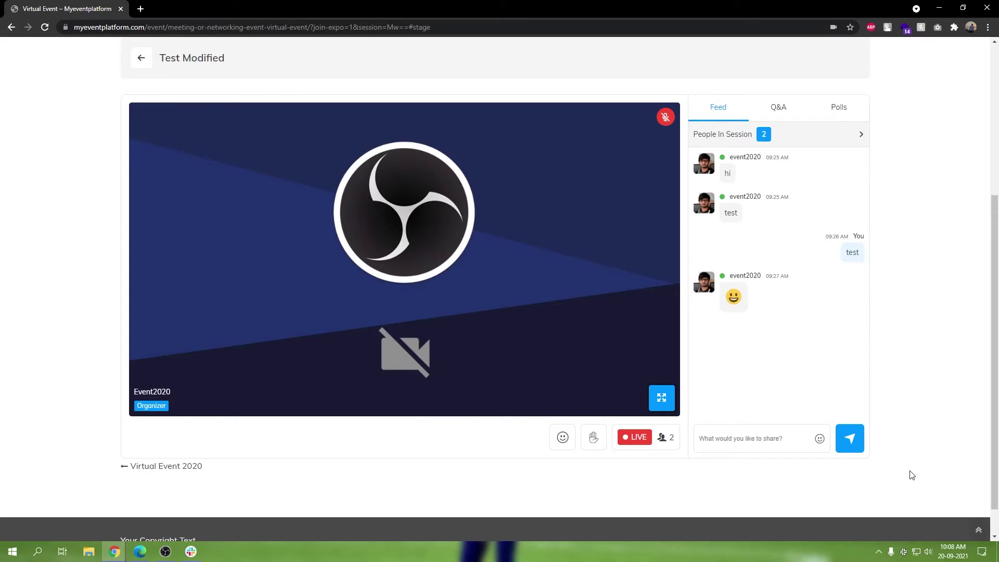
Raise the attendee's hand once more and accept the 10:08 AM request as organizer
click(593, 440)
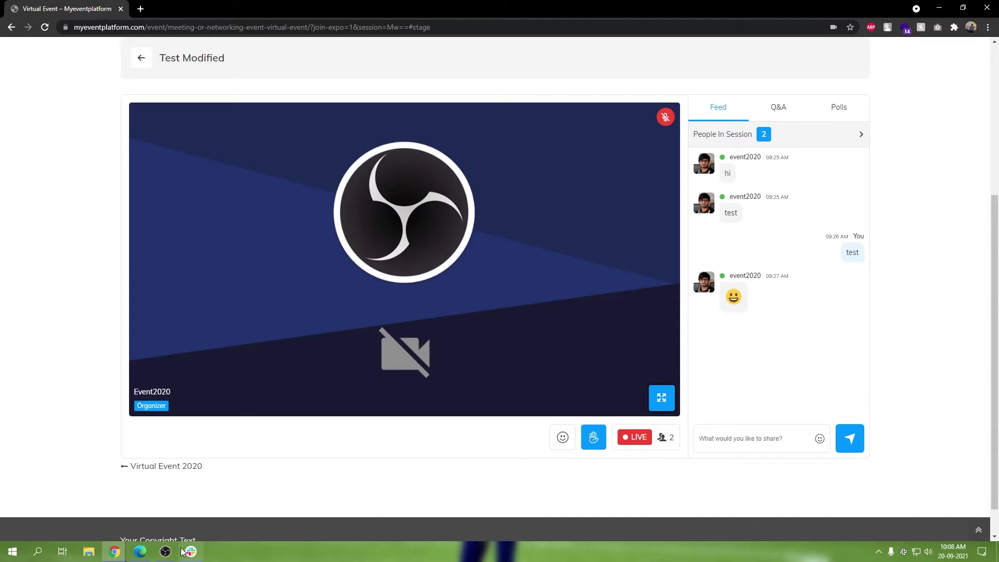
click(147, 557)
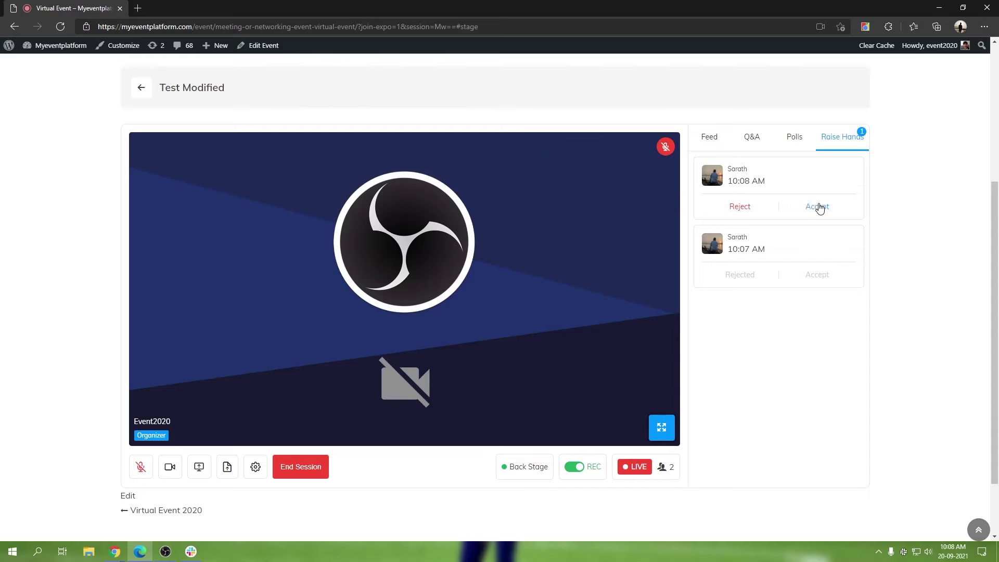
click(817, 207)
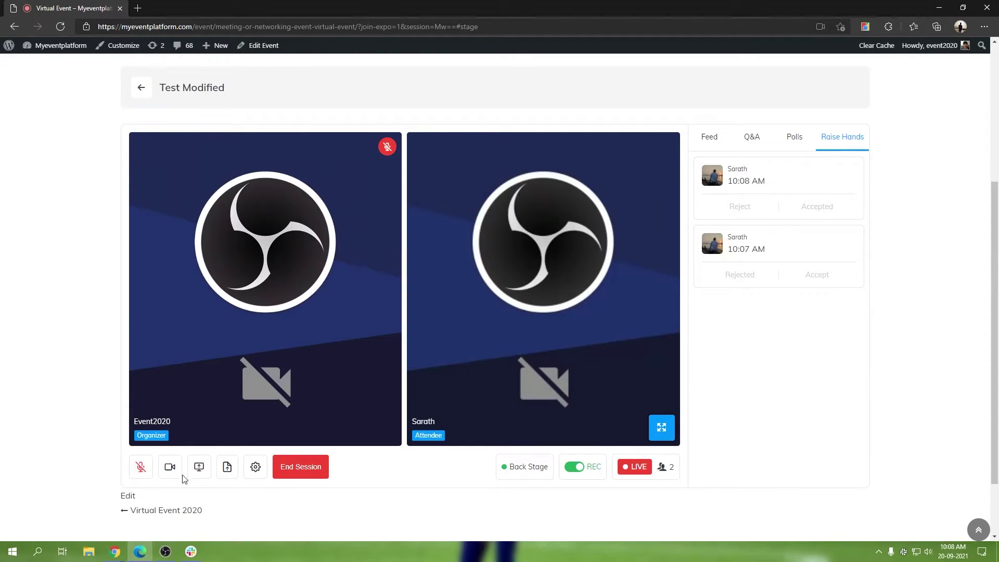
Bring the attendee's Chrome stage view forward and mute the attendee's microphone
mouse_move(142, 555)
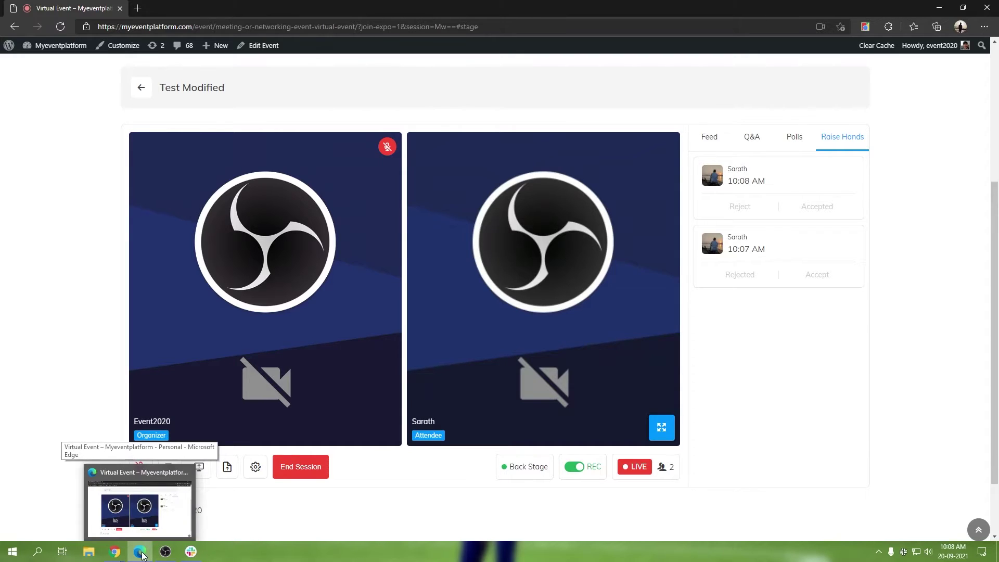
click(155, 510)
click(151, 440)
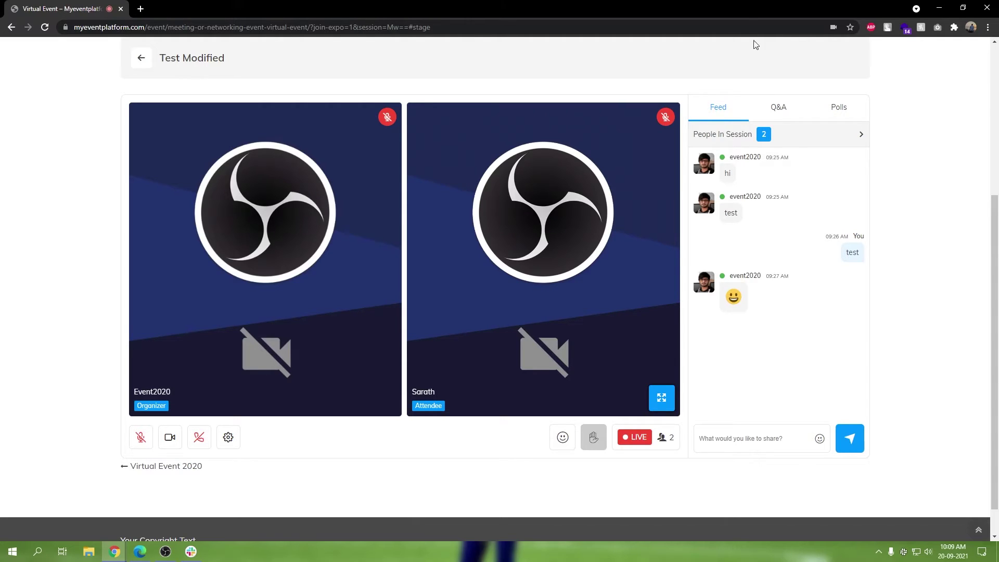
Browse the attendee's chat, Q&A and Polls tabs, then Alt+Tab back to the organizer window
click(760, 435)
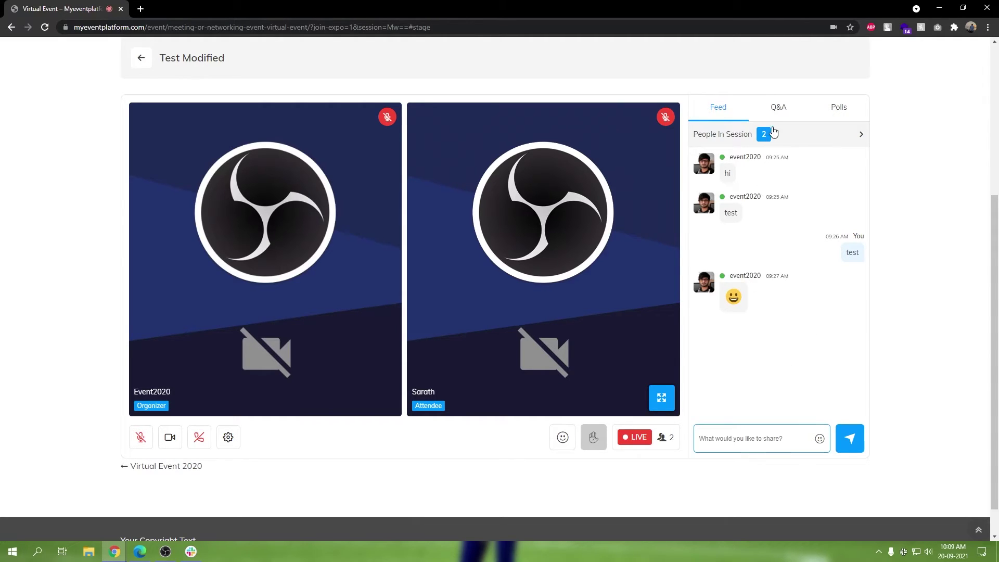
click(773, 110)
click(834, 115)
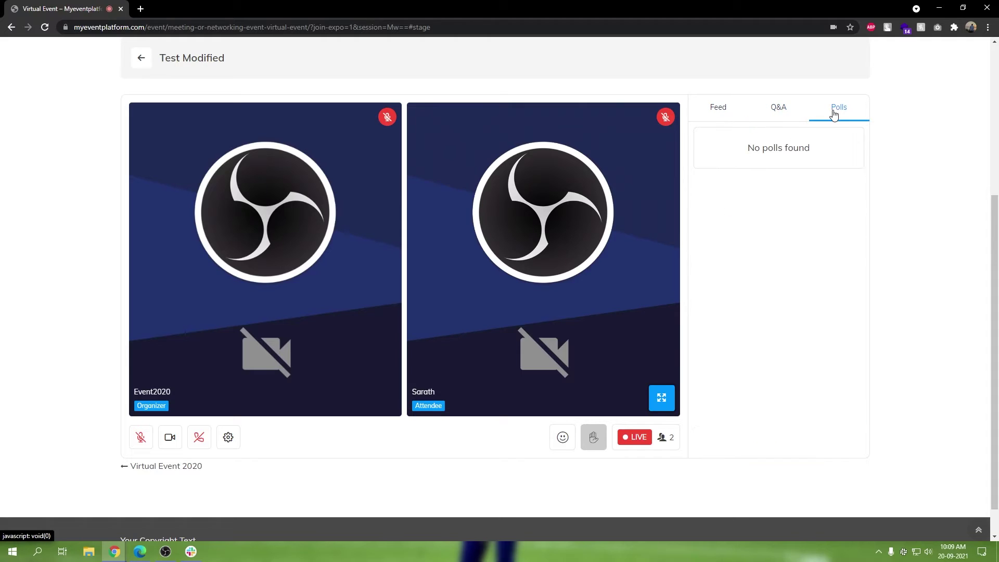
click(713, 116)
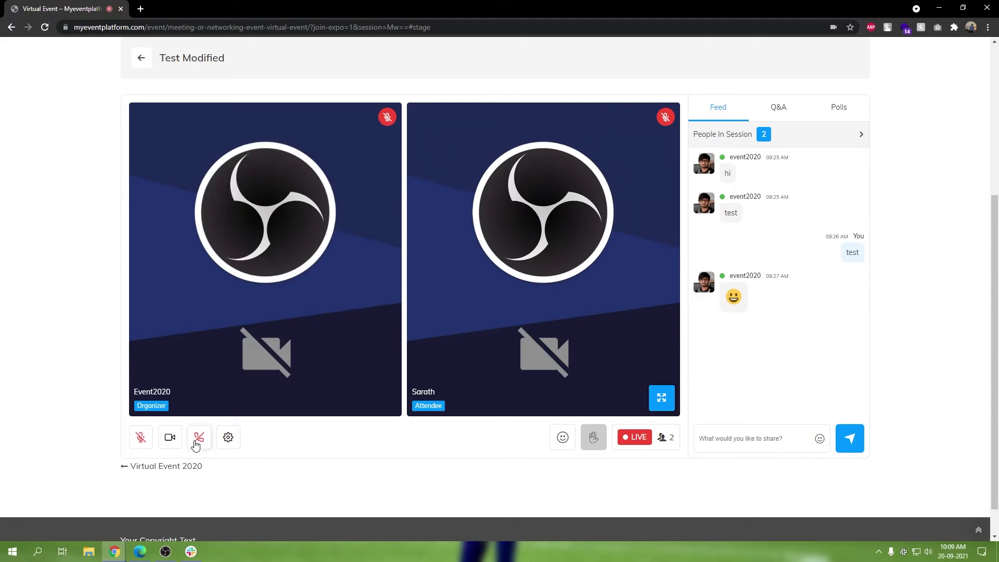
key(alt+Tab)
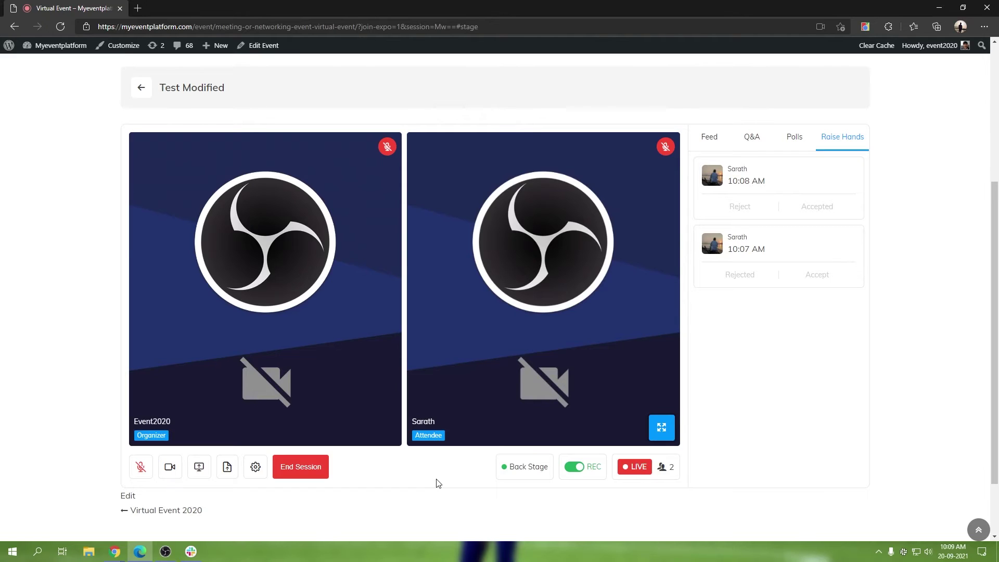
Remove the attendee's video tile from the stage with its red X
mouse_move(460, 330)
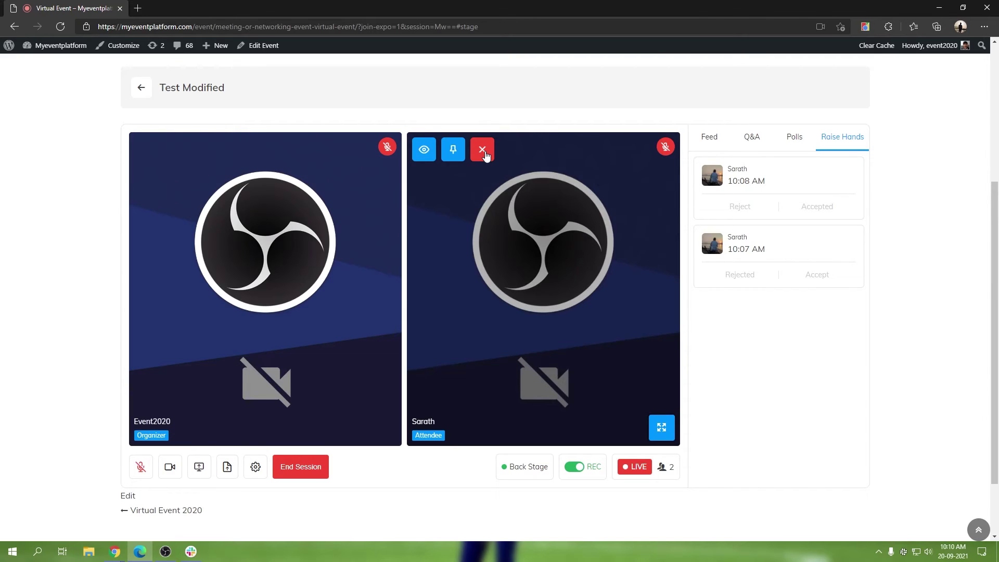
click(483, 151)
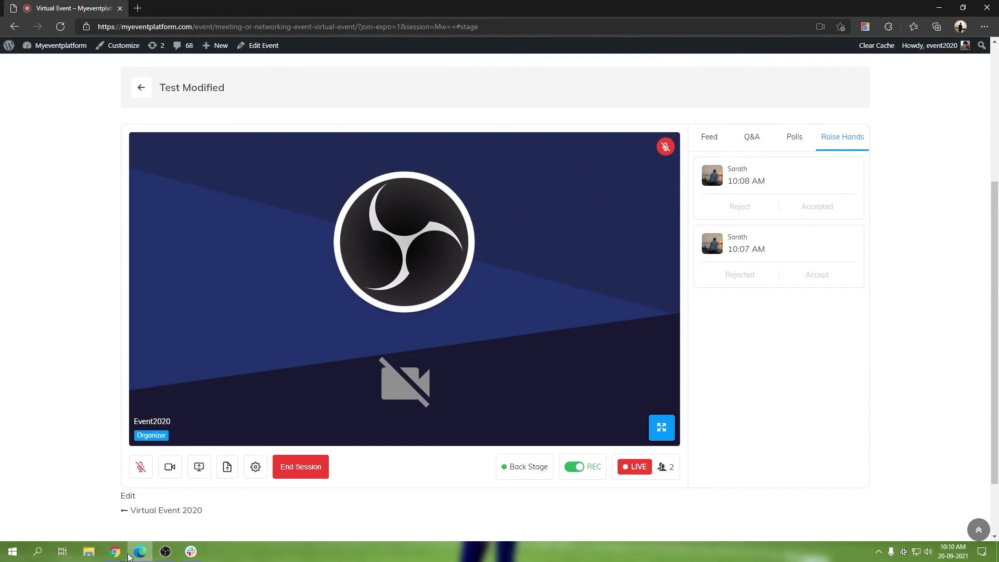
Raise the attendee's hand again and accept the new 10:10 AM request as organizer
mouse_move(115, 552)
click(164, 494)
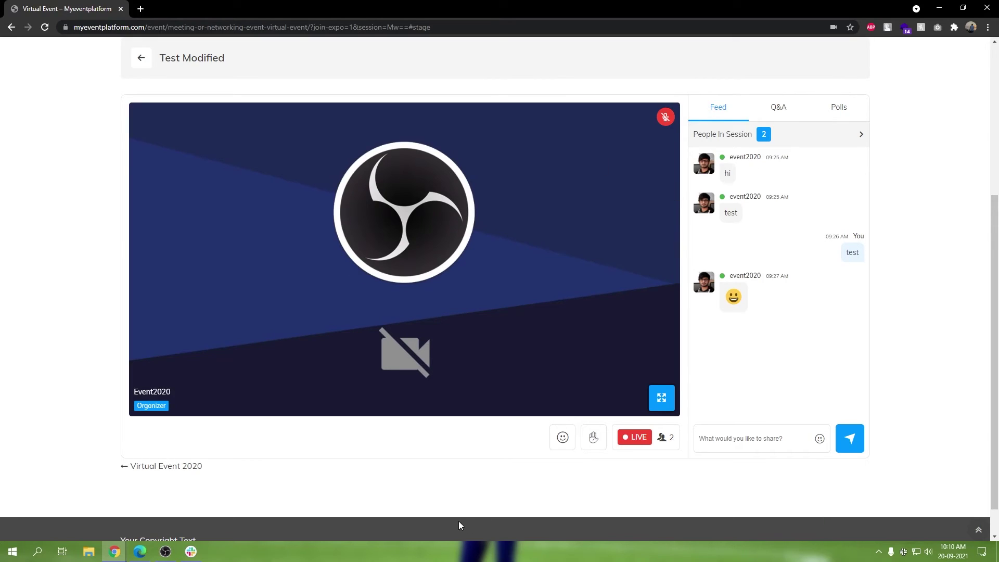
click(598, 436)
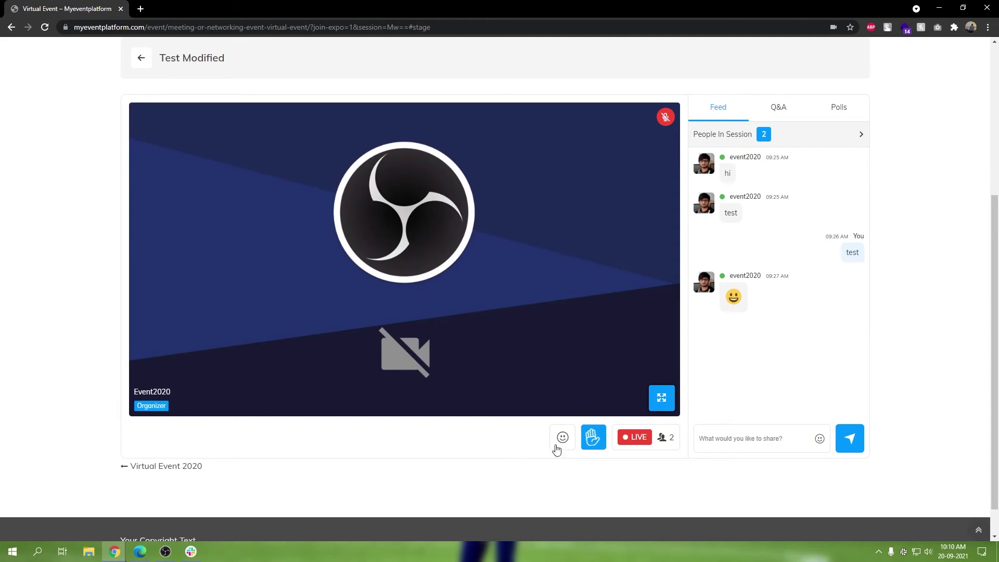
click(140, 552)
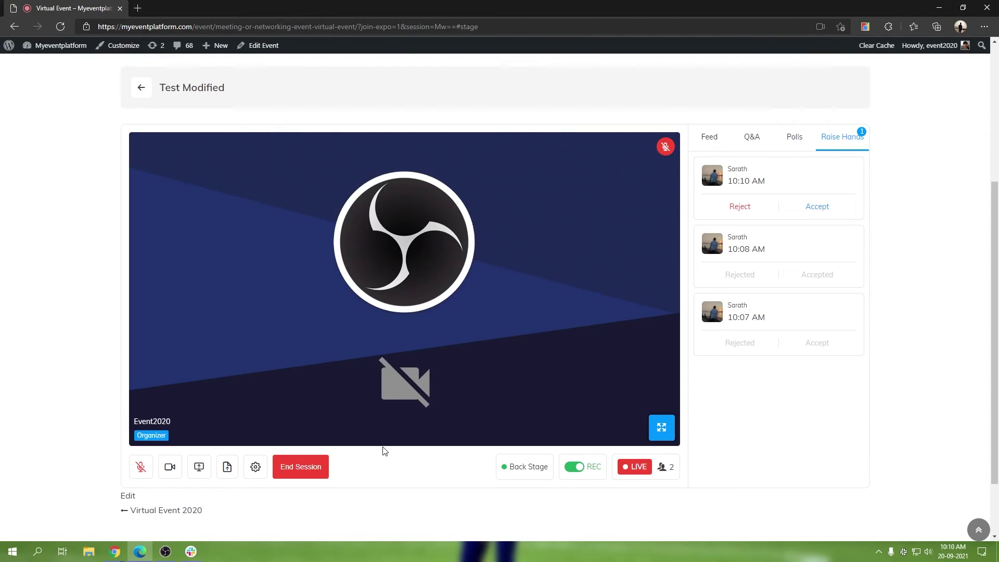
click(817, 206)
Return to the attendee's stage view and toggle the microphone on, then muted again
click(119, 554)
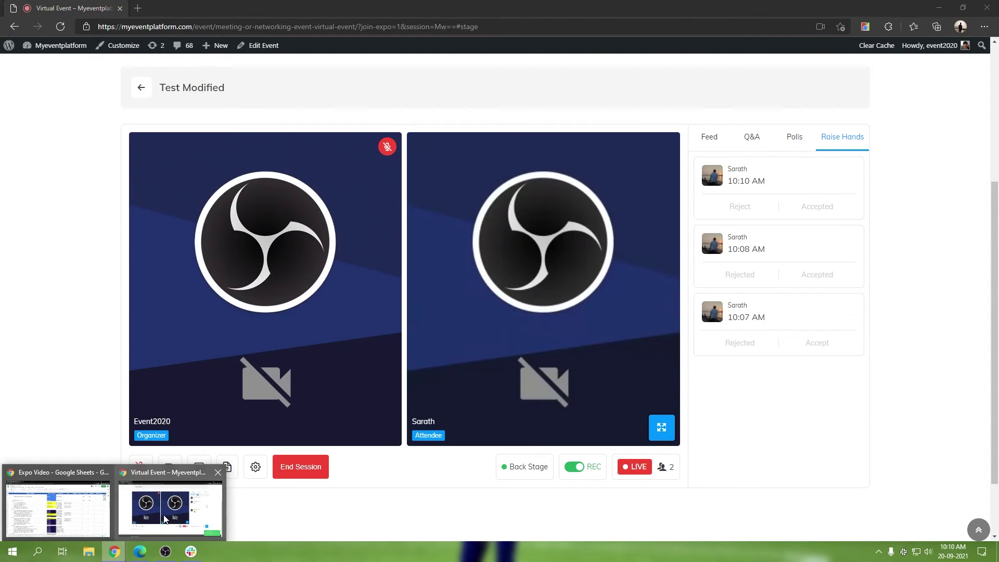
click(166, 518)
click(143, 441)
click(141, 439)
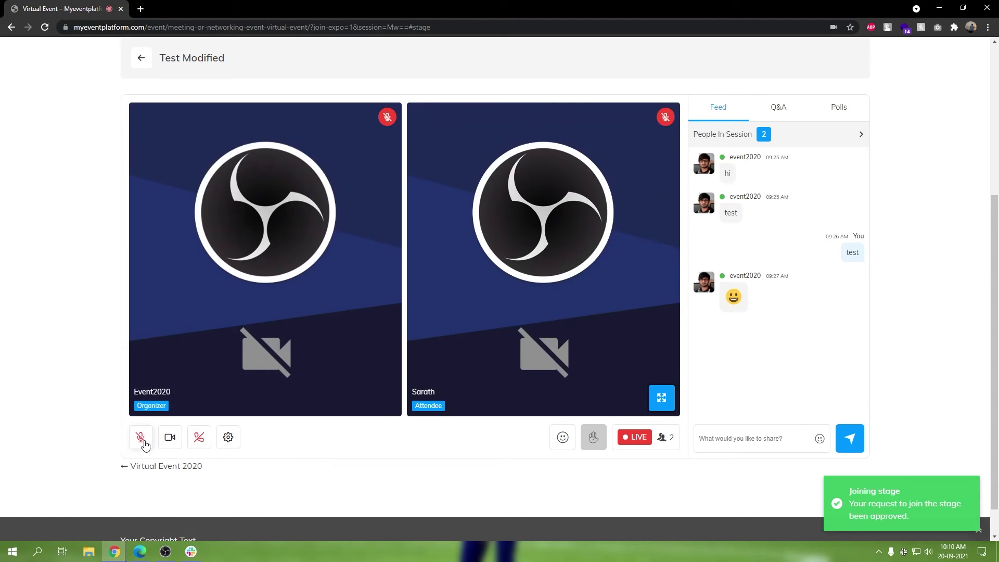
Leave the stage from the attendee's view with the leave-call button
scroll(510, 397, up, 1)
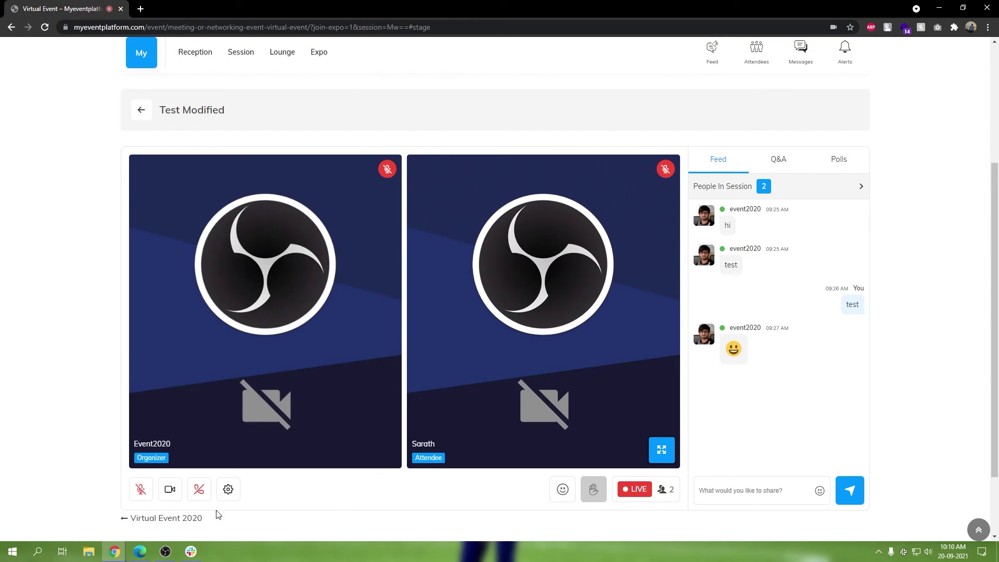
click(199, 491)
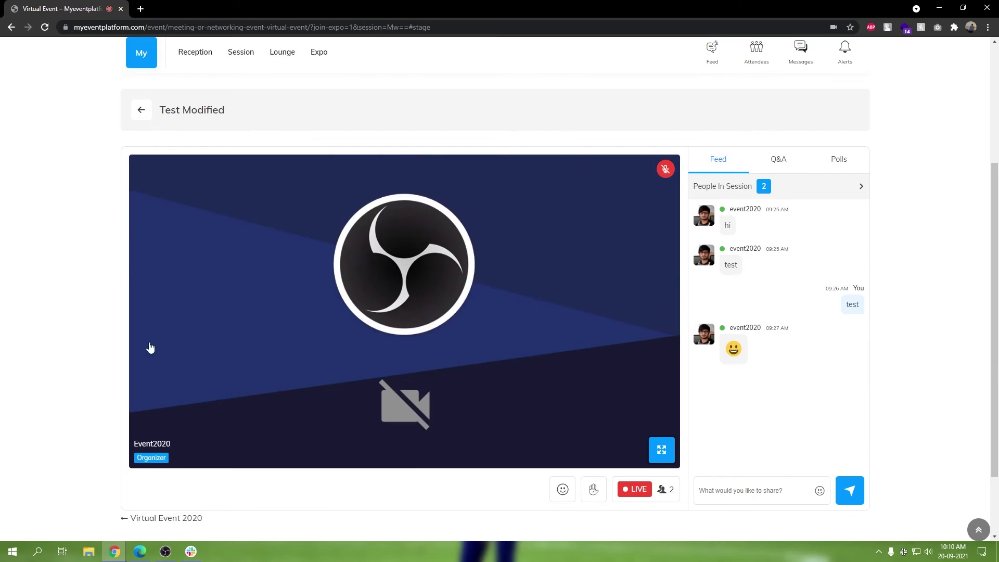